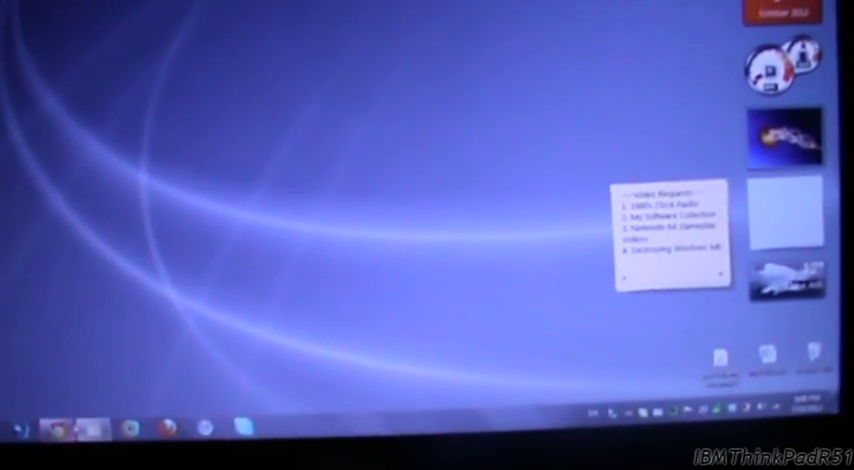
{"action": "right_click", "coordinate": [55, 404]}
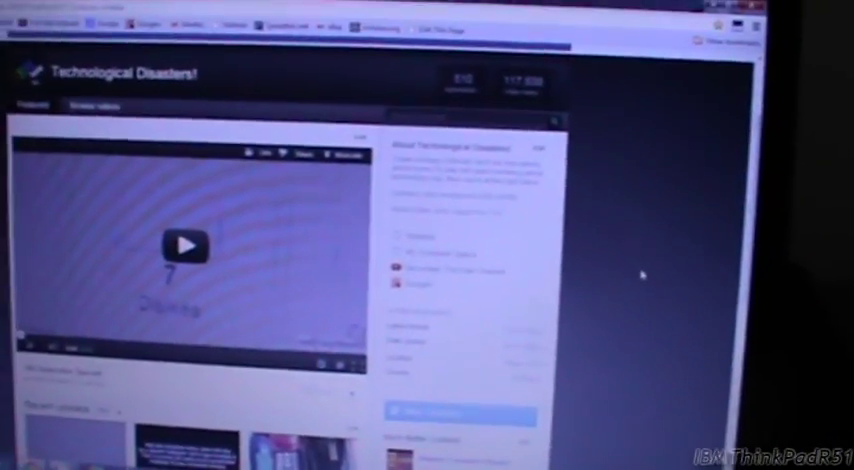
{"action": "scroll", "coordinate": [640, 305], "scroll_direction": "down", "scroll_amount": 2}
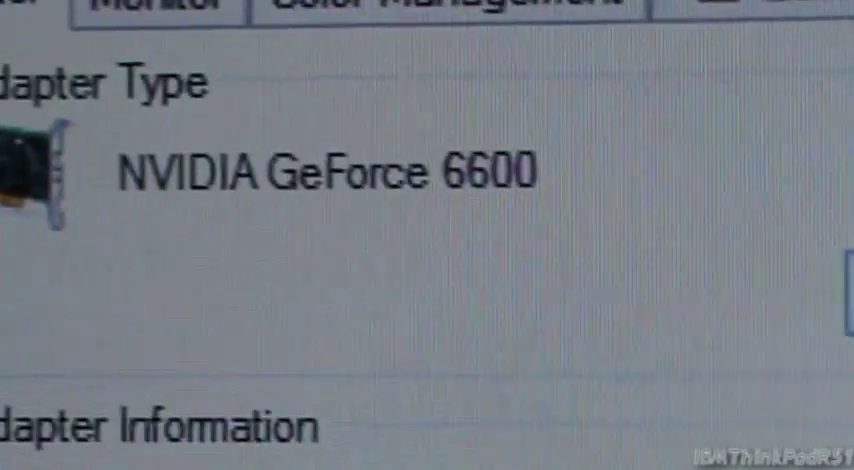
{"action": "left_click", "coordinate": [30, 85]}
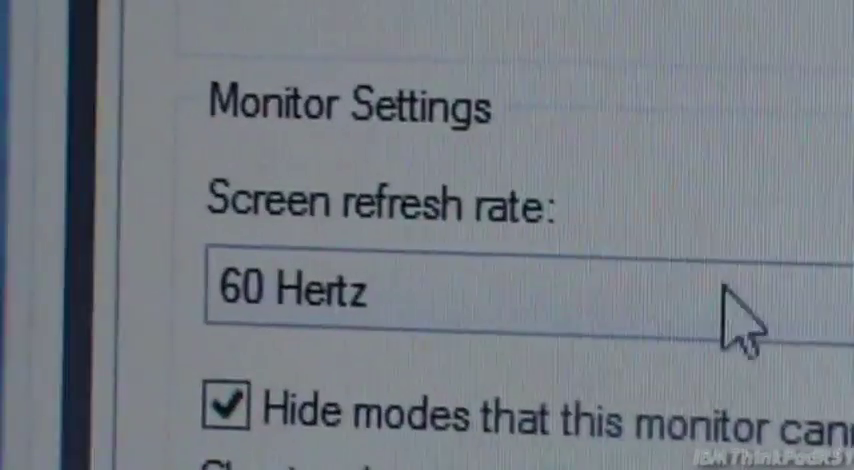
{"action": "left_click", "coordinate": [700, 302]}
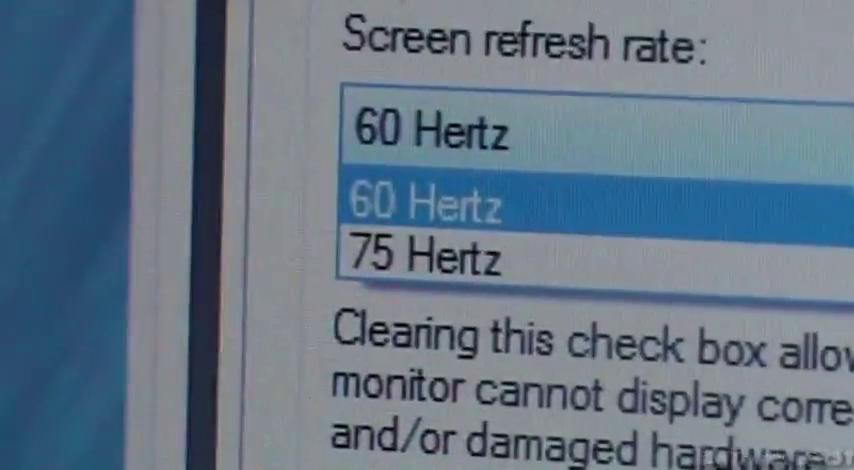